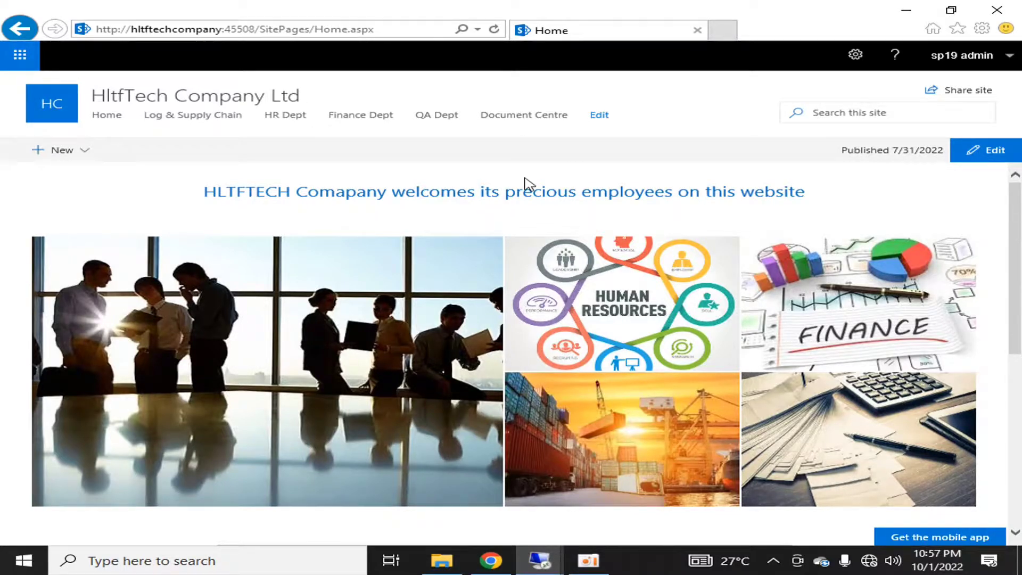
Step: Highlight the hltftechcompany:45508 base address in the URL, then open the Log & Supply Chain site
{"action": "left_click", "coordinate": [256, 26]}
{"action": "left_click", "coordinate": [256, 26]}
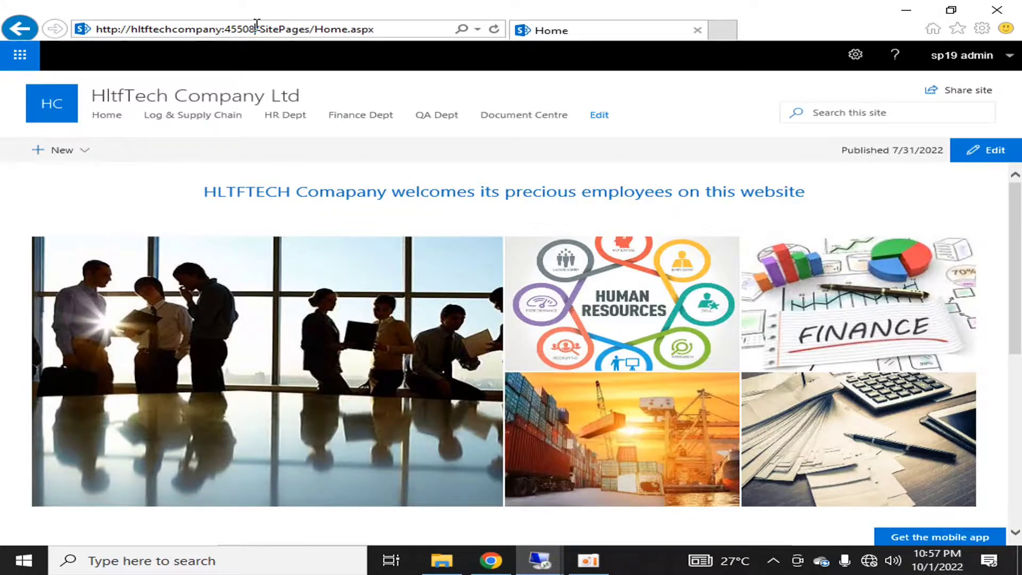
{"action": "left_click_drag", "start_coordinate": [256, 27], "coordinate": [96, 29]}
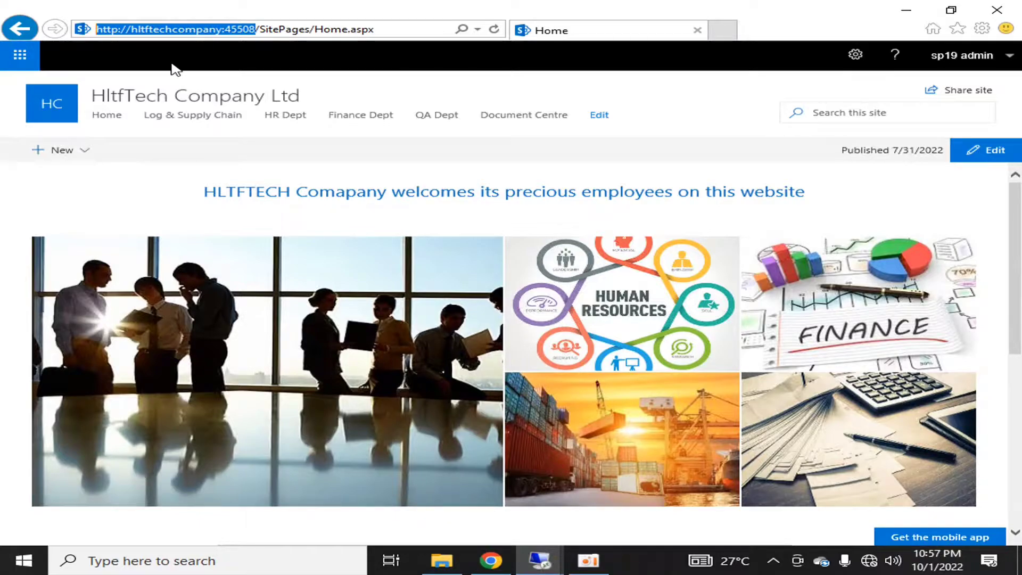
{"action": "left_click", "coordinate": [308, 29]}
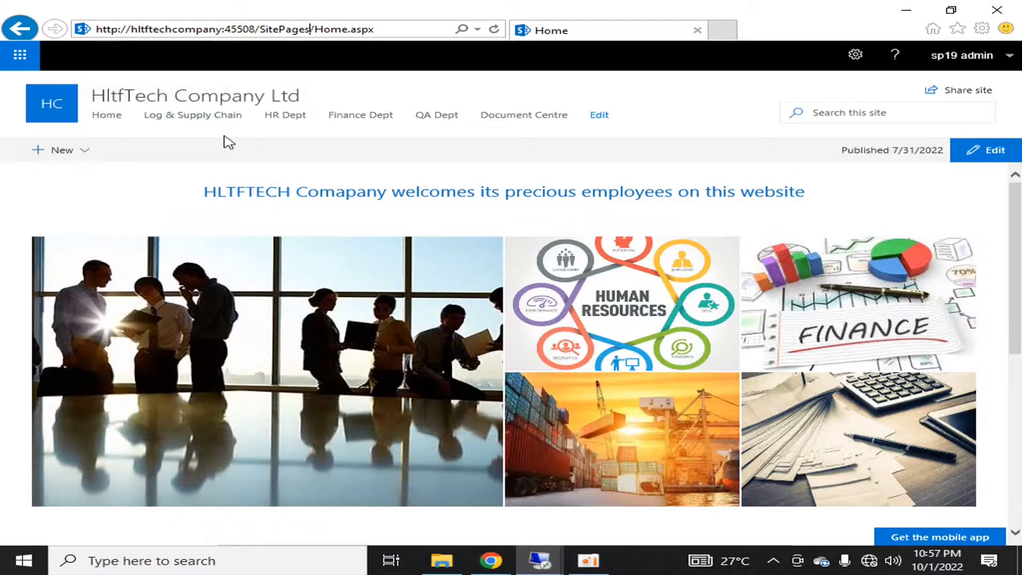
{"action": "left_click", "coordinate": [190, 119]}
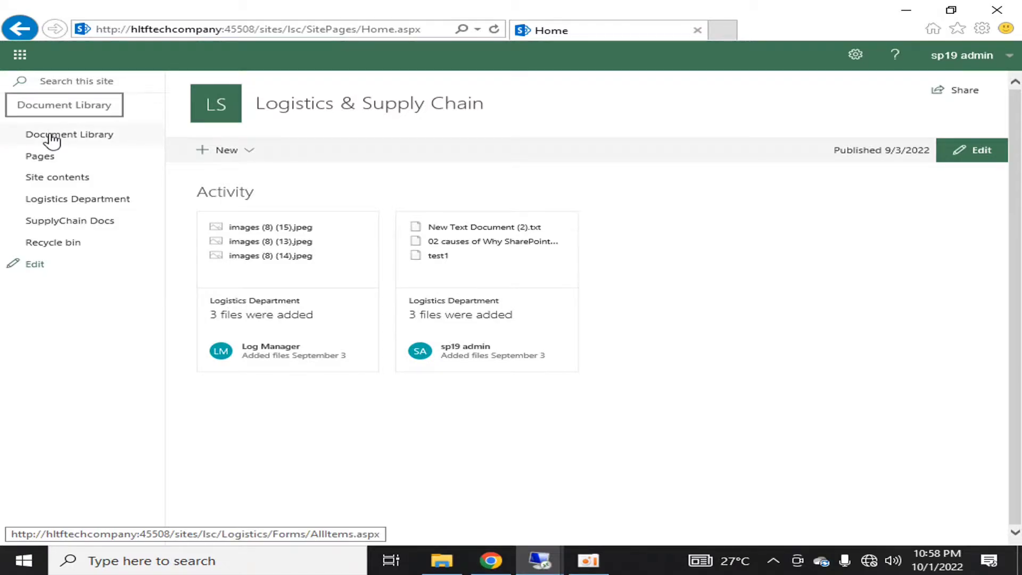
Step: Open the Logistics Department library, then switch to the server's Central Administration window
{"action": "left_click", "coordinate": [78, 205]}
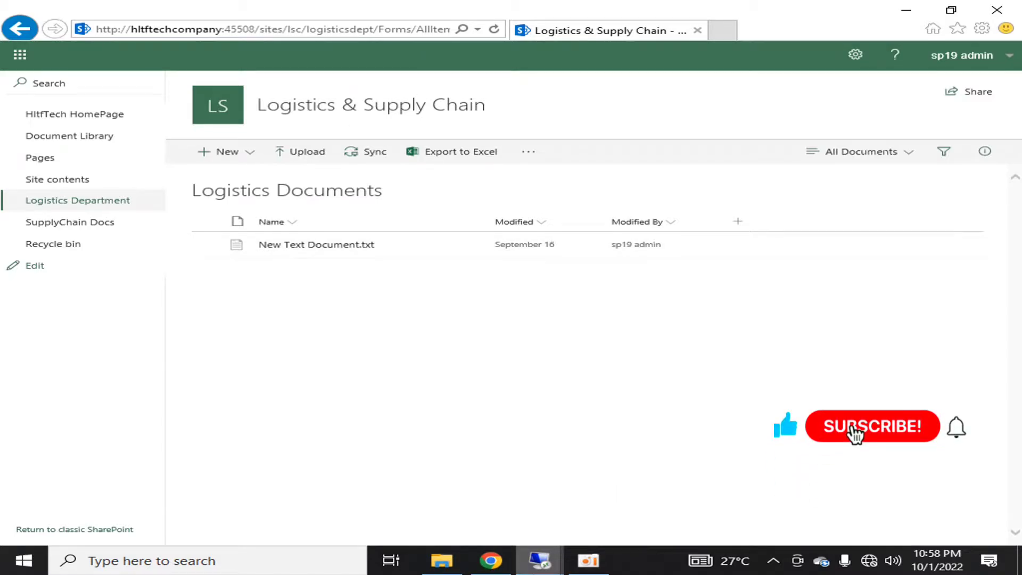
{"action": "mouse_move", "coordinate": [539, 560]}
{"action": "left_click", "coordinate": [640, 481]}
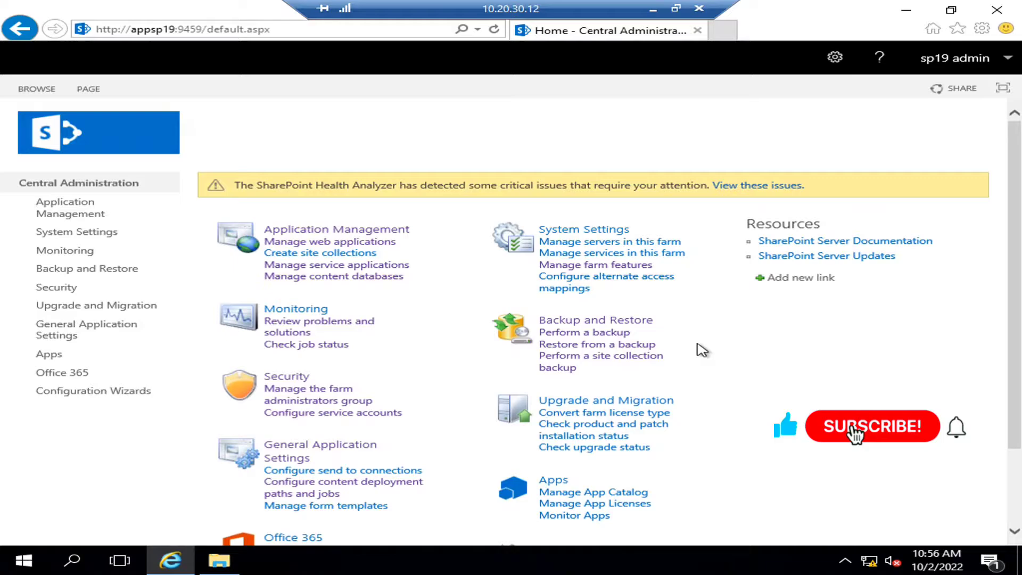
Step: On the Site or List Export page, set both site collection and site to /sites/lsc
{"action": "left_click", "coordinate": [594, 324]}
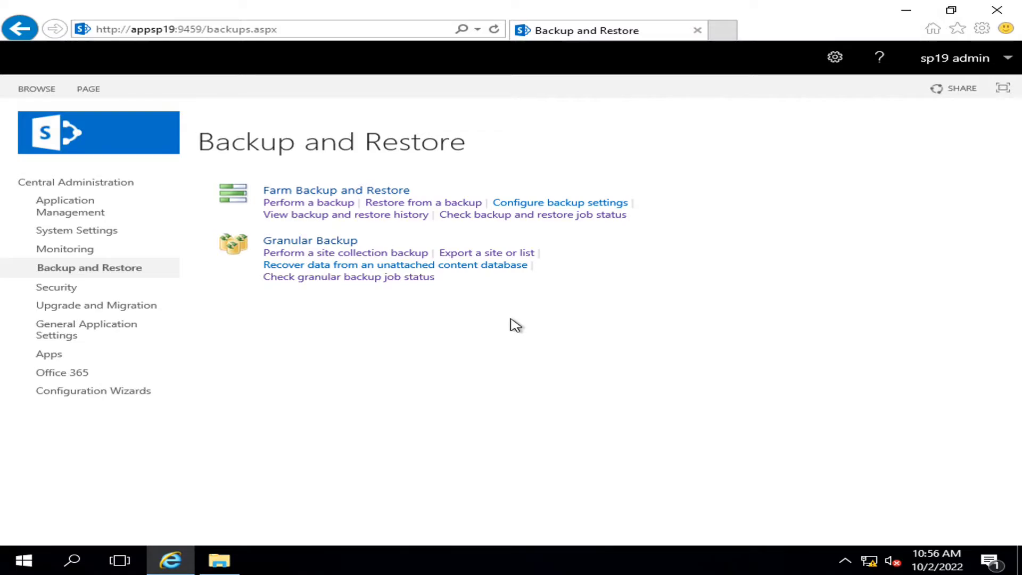
{"action": "left_click", "coordinate": [482, 255]}
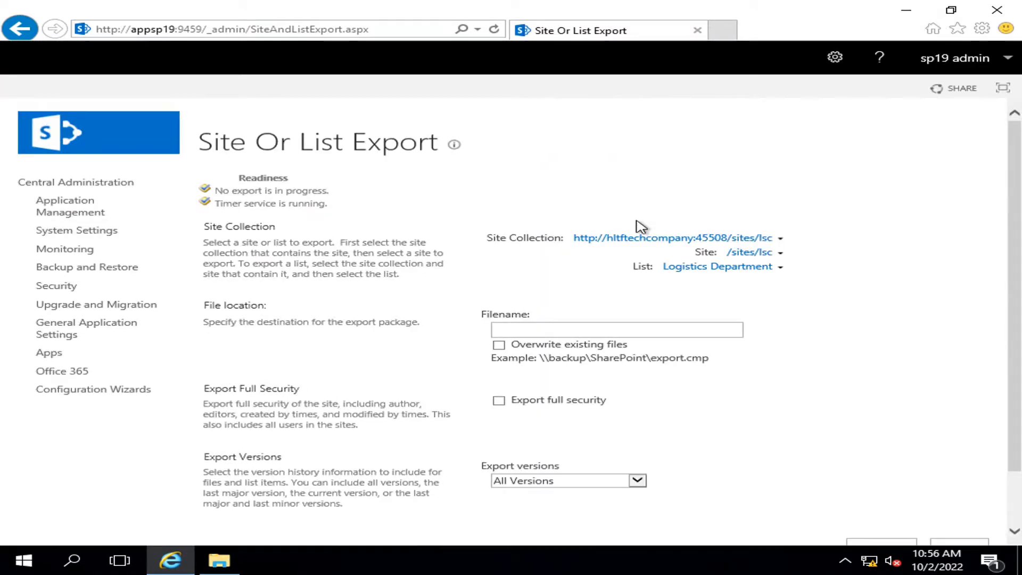
{"action": "left_click", "coordinate": [780, 238]}
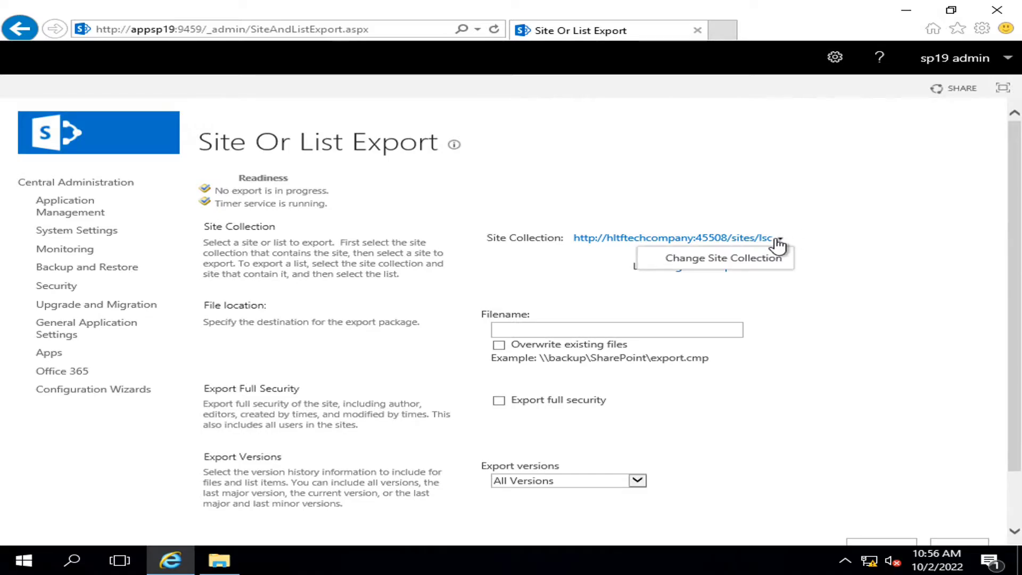
{"action": "left_click", "coordinate": [744, 258]}
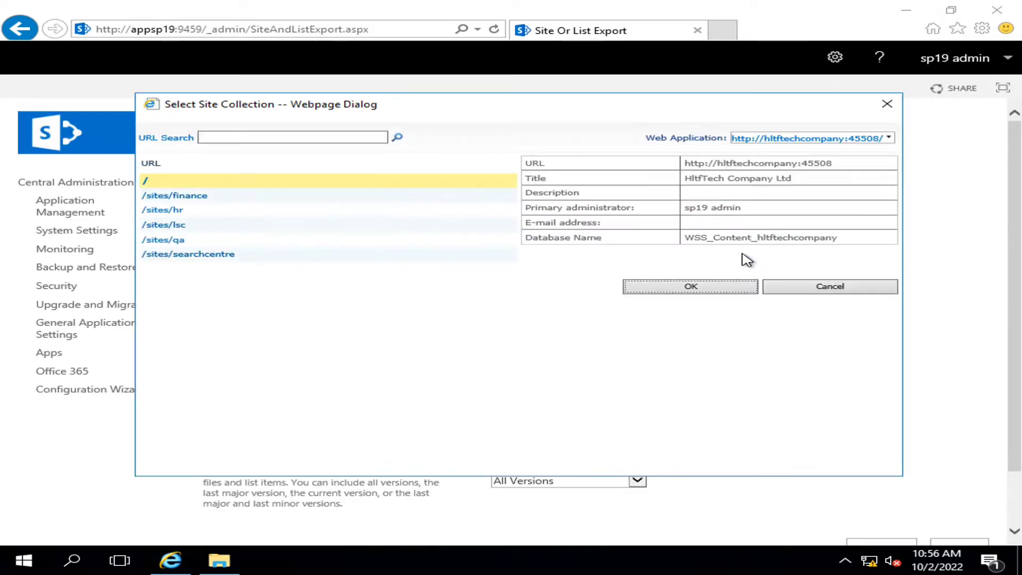
{"action": "left_click", "coordinate": [173, 230]}
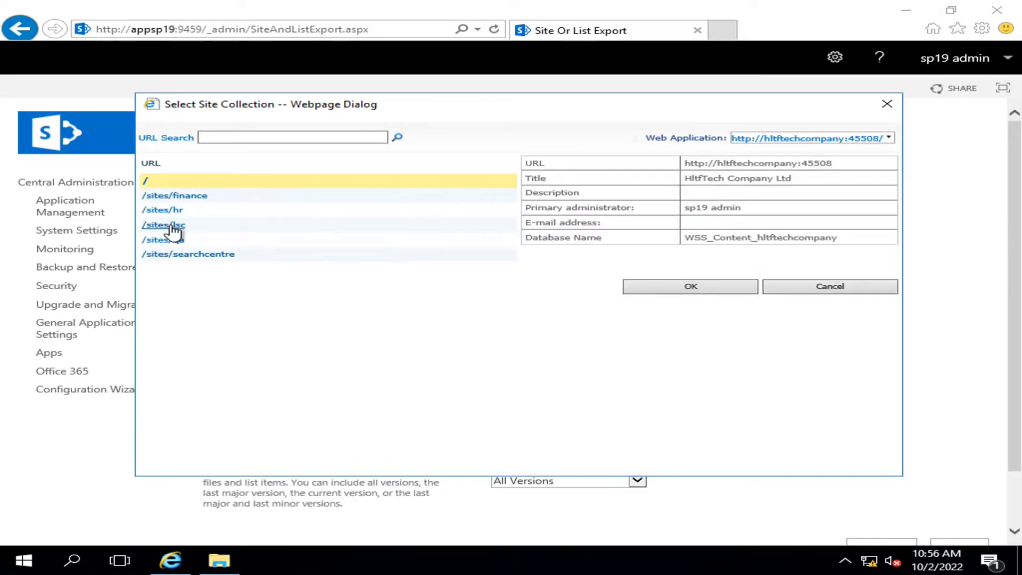
{"action": "left_click", "coordinate": [708, 293]}
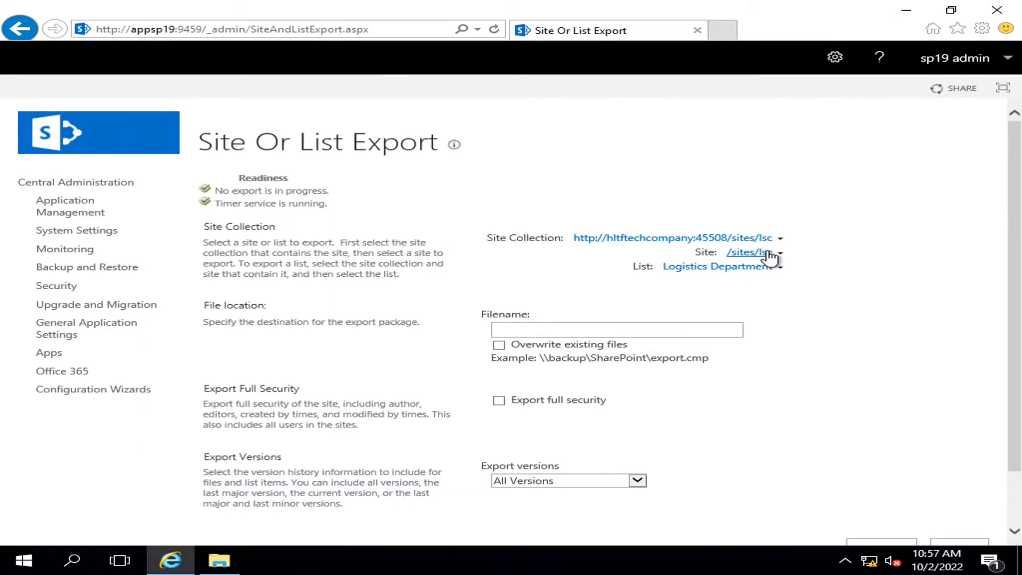
{"action": "left_click", "coordinate": [778, 253]}
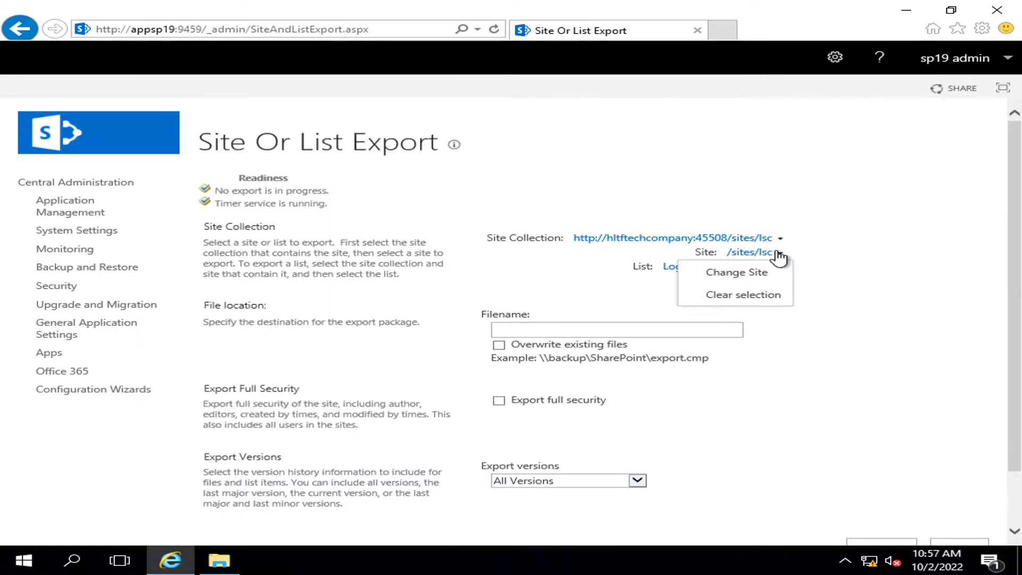
{"action": "left_click", "coordinate": [747, 274]}
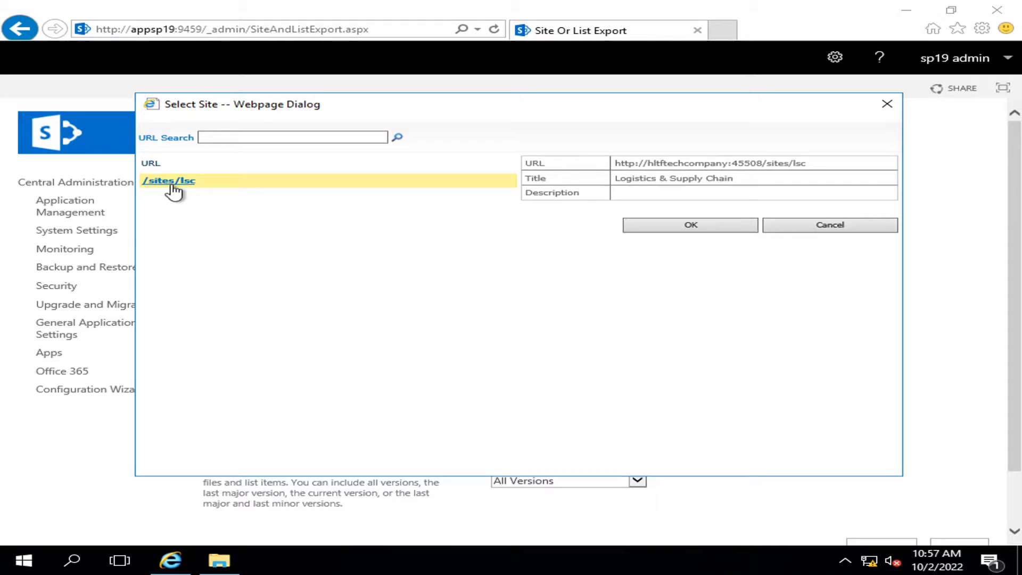
{"action": "left_click", "coordinate": [711, 228]}
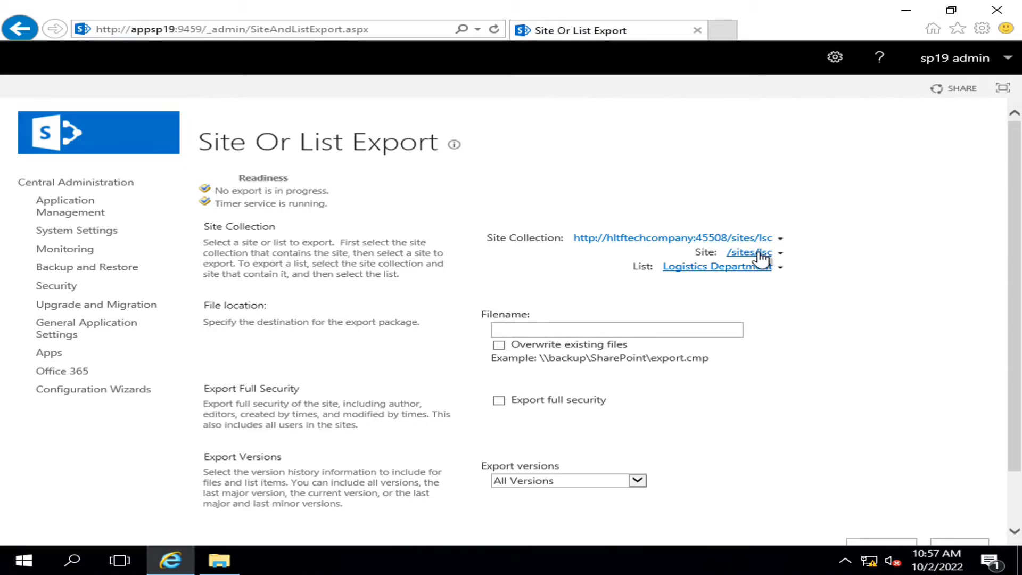
Step: Pick Logistics Documents as the list to export
{"action": "left_click", "coordinate": [778, 268]}
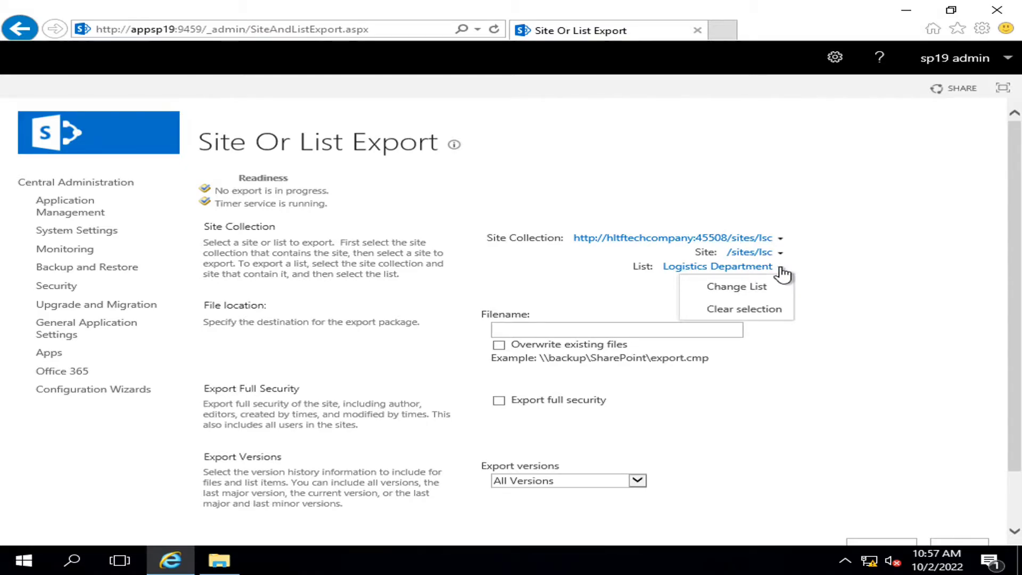
{"action": "left_click", "coordinate": [783, 284]}
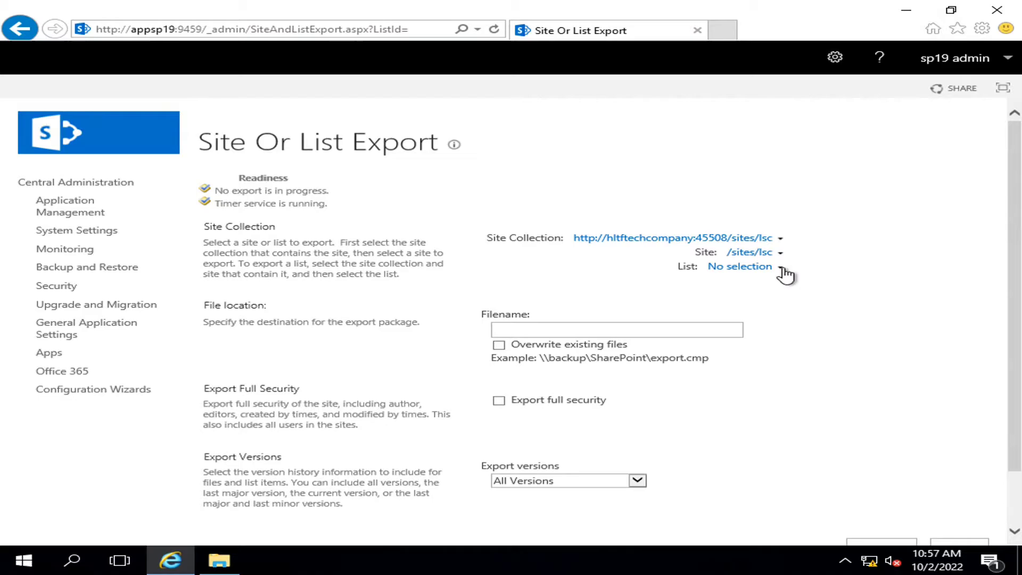
{"action": "left_click", "coordinate": [781, 268]}
{"action": "left_click", "coordinate": [764, 287]}
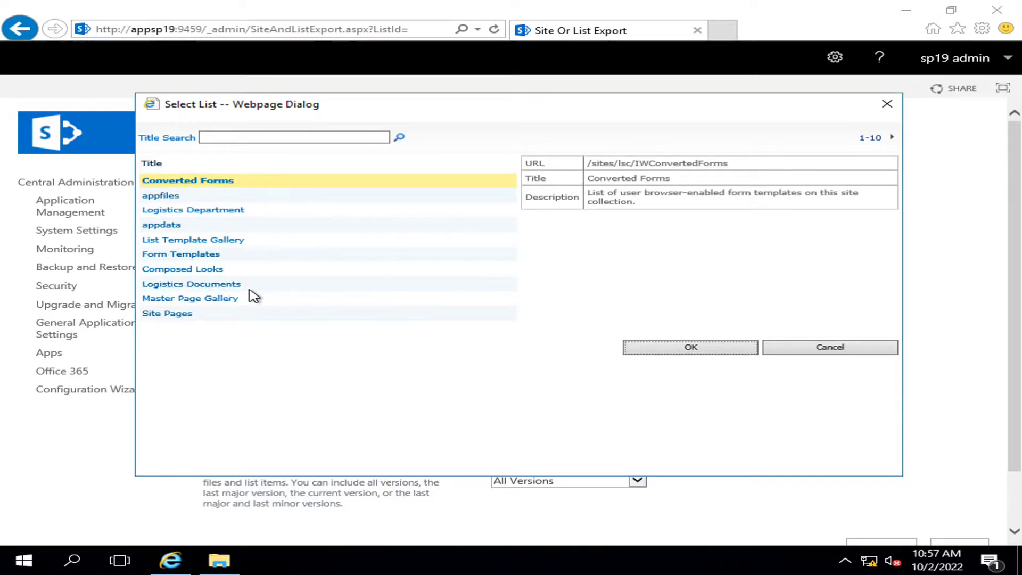
{"action": "left_click", "coordinate": [233, 286]}
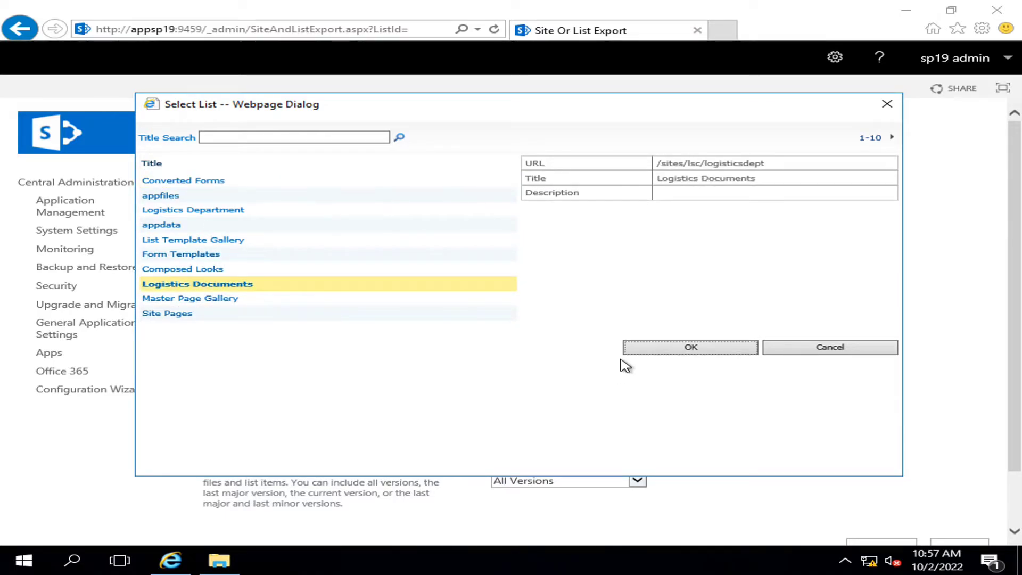
{"action": "left_click", "coordinate": [663, 349]}
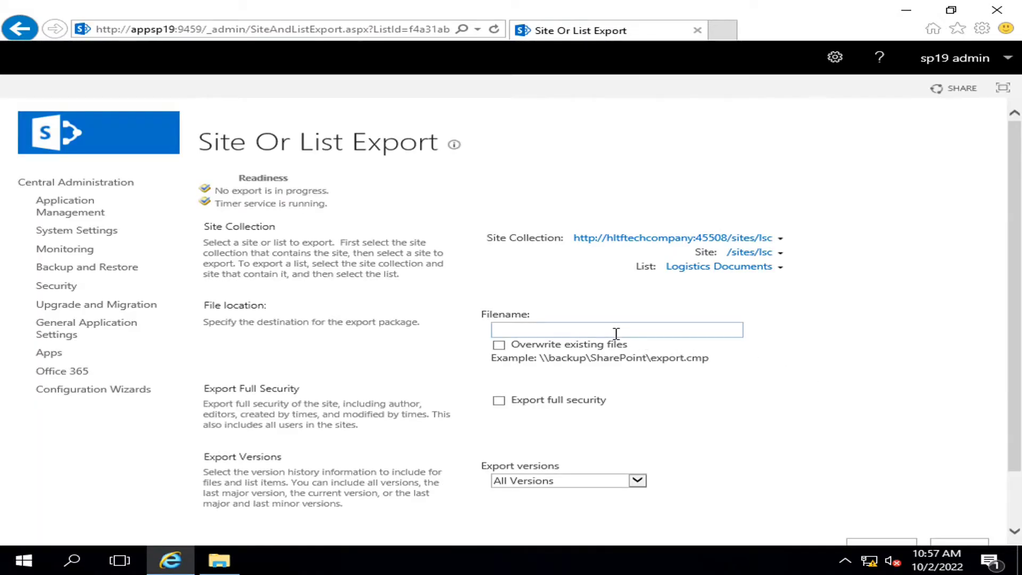
Step: Enter \\Appsp19\e\doc.cmp as the export filename
{"action": "type", "text": "\\\\"}
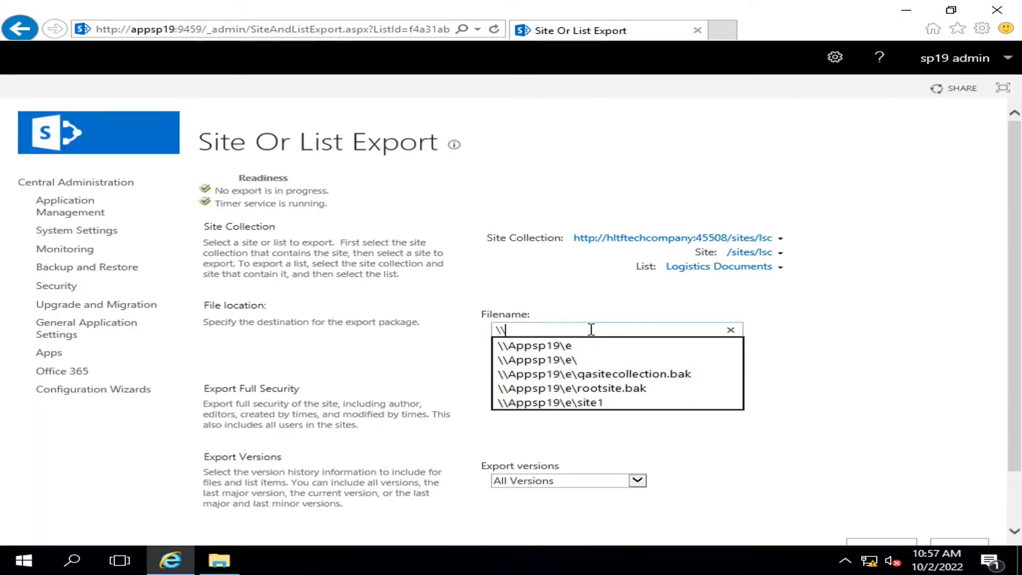
{"action": "key", "text": "Down"}
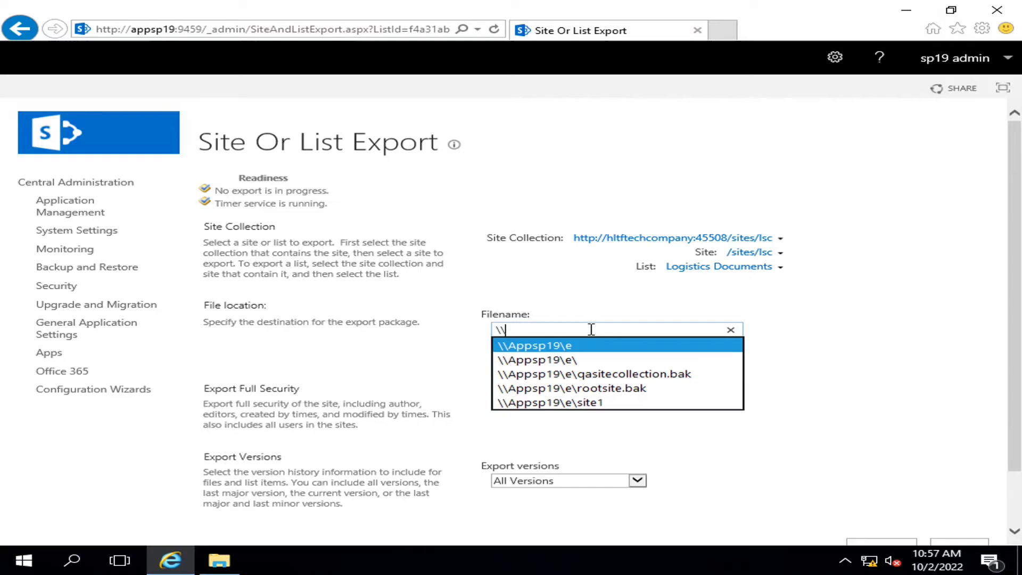
{"action": "key", "text": "Escape"}
{"action": "key", "text": "Down"}
{"action": "key", "text": "Down"}
{"action": "key", "text": "Return"}
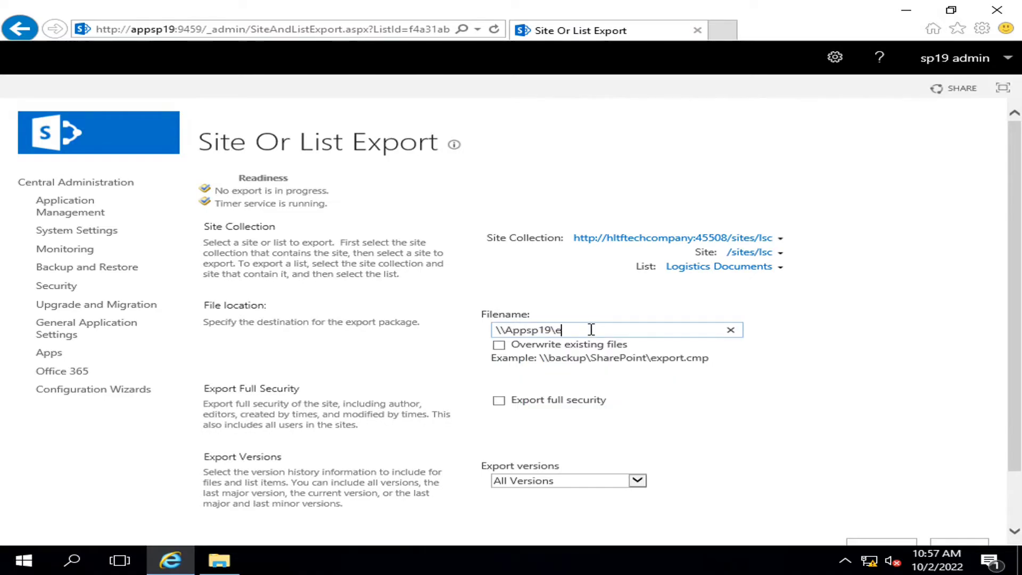
{"action": "type", "text": "\\doc.cmp"}
Step: Include full security, export Last Major versions only, and start the export
{"action": "left_click", "coordinate": [498, 400]}
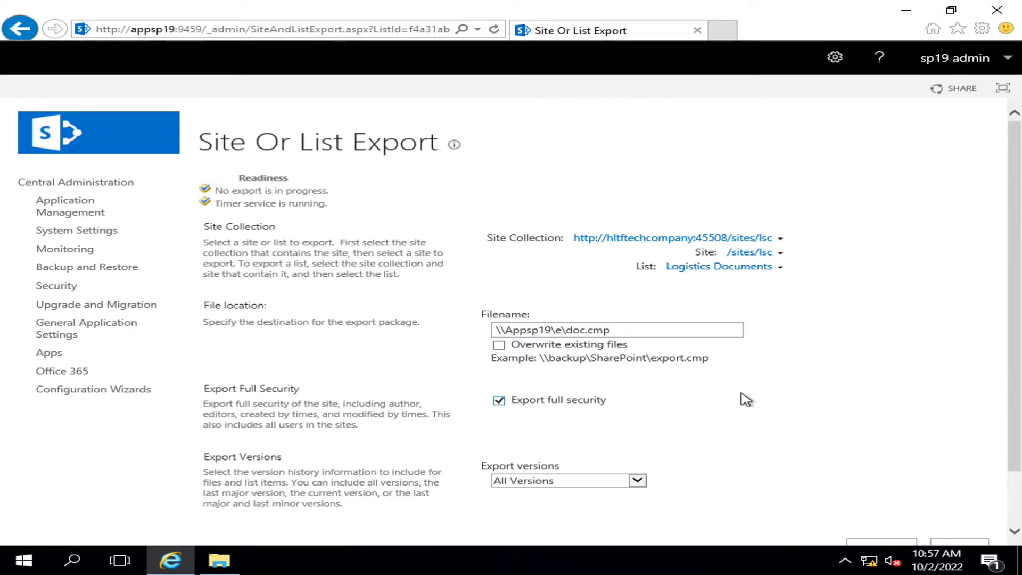
{"action": "left_click", "coordinate": [637, 482]}
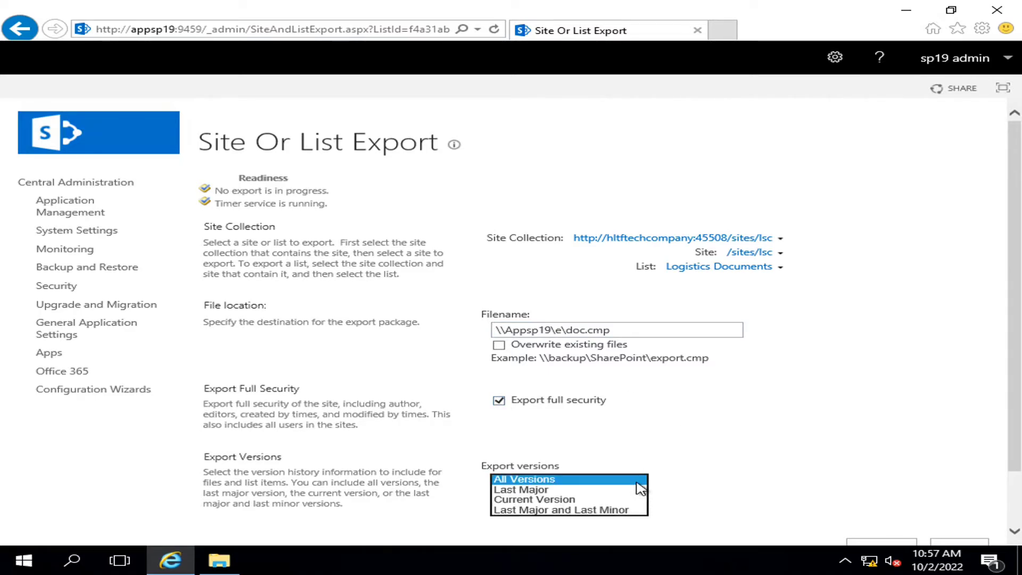
{"action": "left_click", "coordinate": [538, 489]}
{"action": "scroll", "coordinate": [905, 455], "scroll_direction": "down", "scroll_amount": 1}
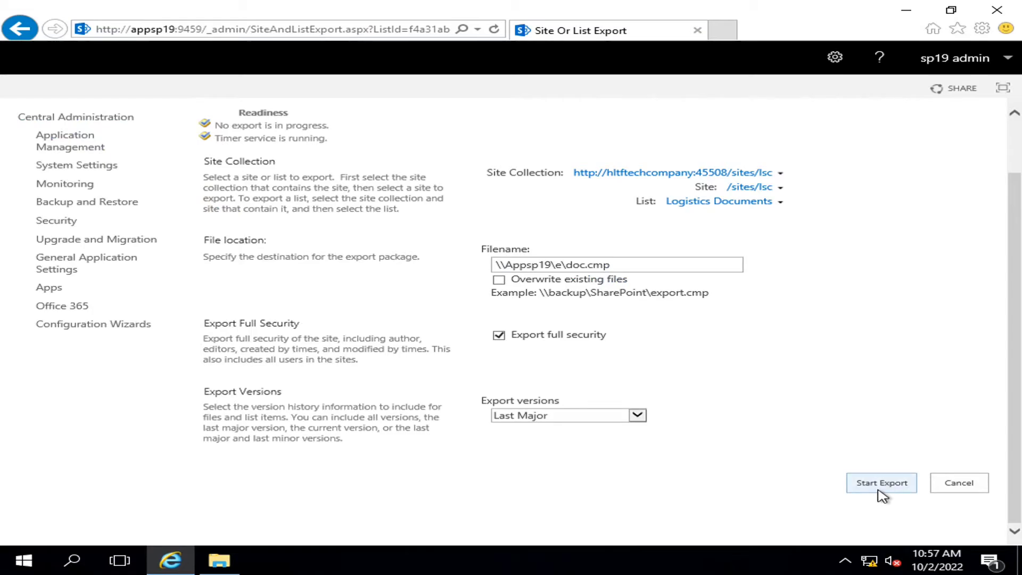
{"action": "left_click", "coordinate": [878, 490]}
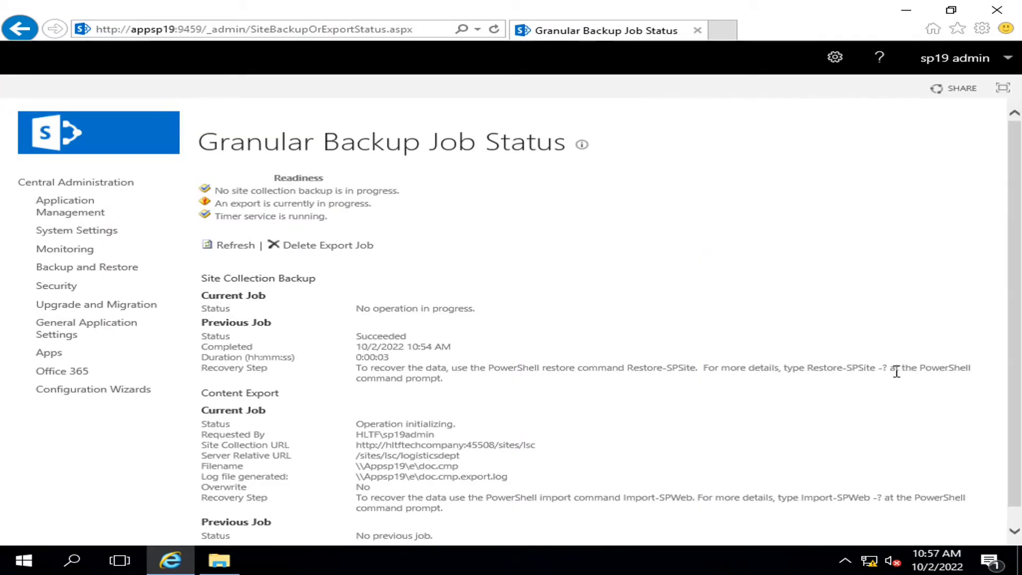
Step: Check the Granular Backup Job Status page, then bring up File Explorer on New Volume (E:)
{"action": "scroll", "coordinate": [527, 263], "scroll_direction": "down", "scroll_amount": 1}
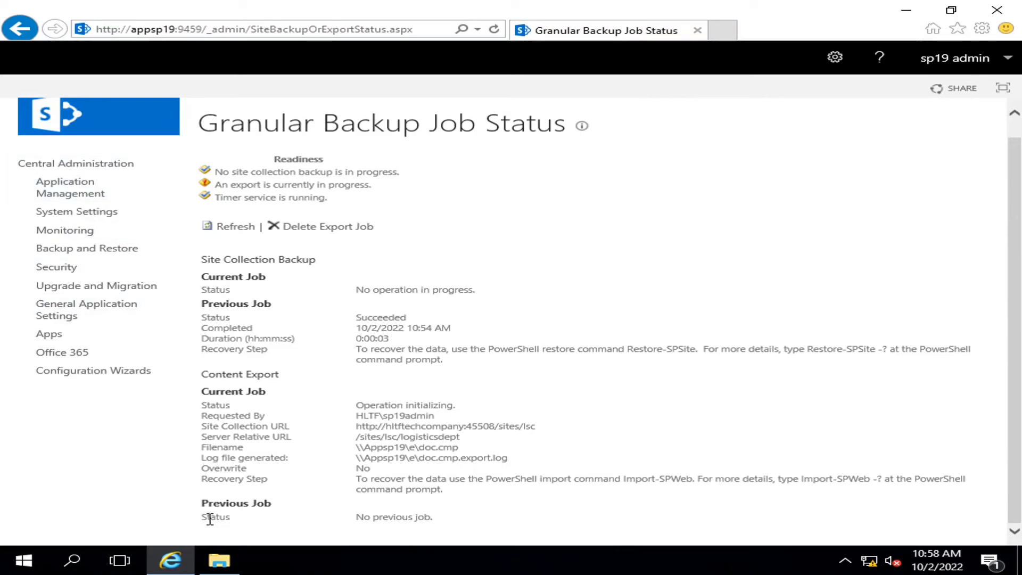
{"action": "left_click", "coordinate": [219, 559]}
Step: Refresh the E: drive, review the doc.cmp.export log, and select the 34 KB doc.cmp
{"action": "right_click", "coordinate": [407, 270]}
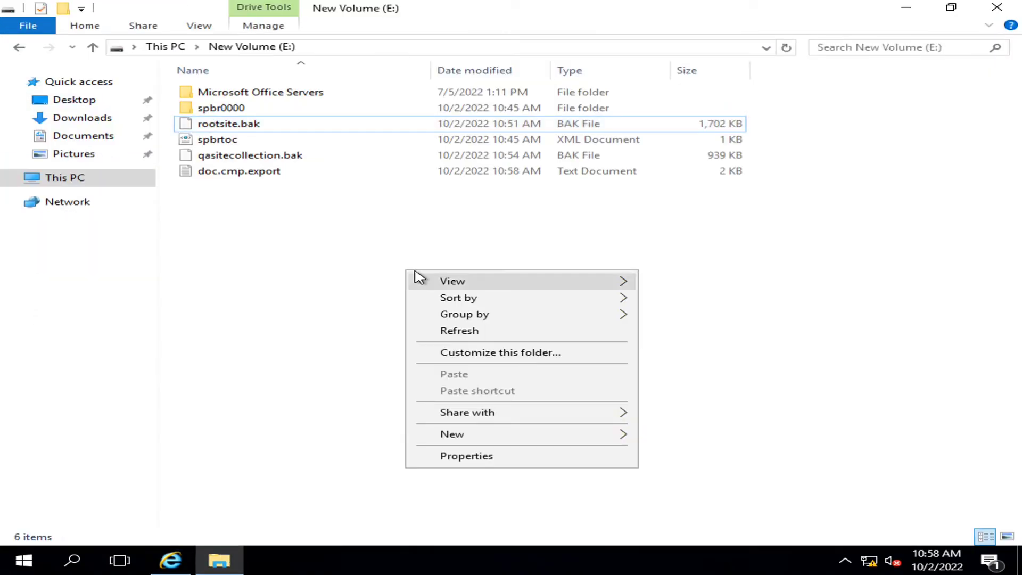
{"action": "left_click", "coordinate": [477, 332]}
{"action": "double_click", "coordinate": [263, 125]}
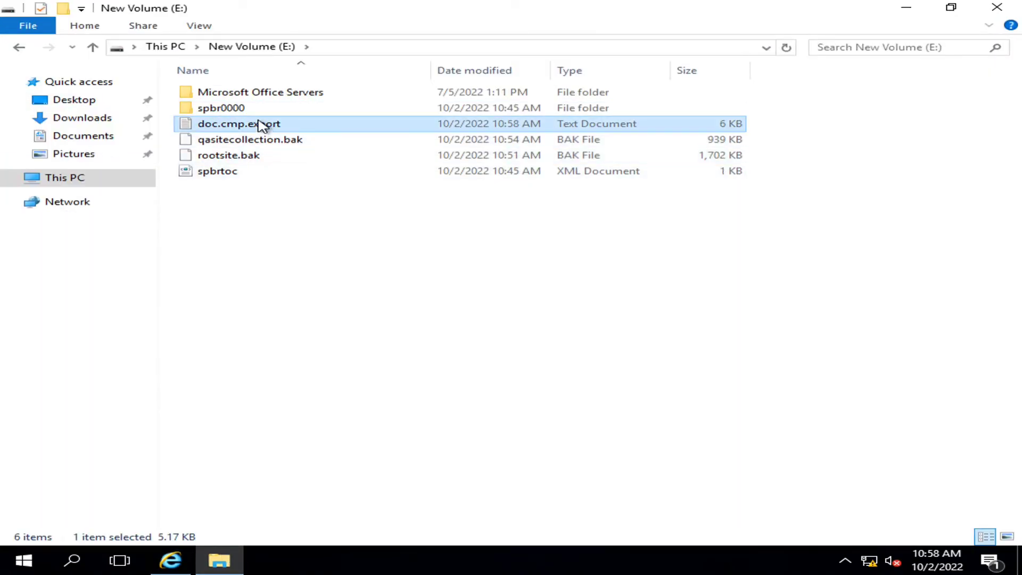
{"action": "scroll", "coordinate": [538, 286], "scroll_direction": "down", "scroll_amount": 11}
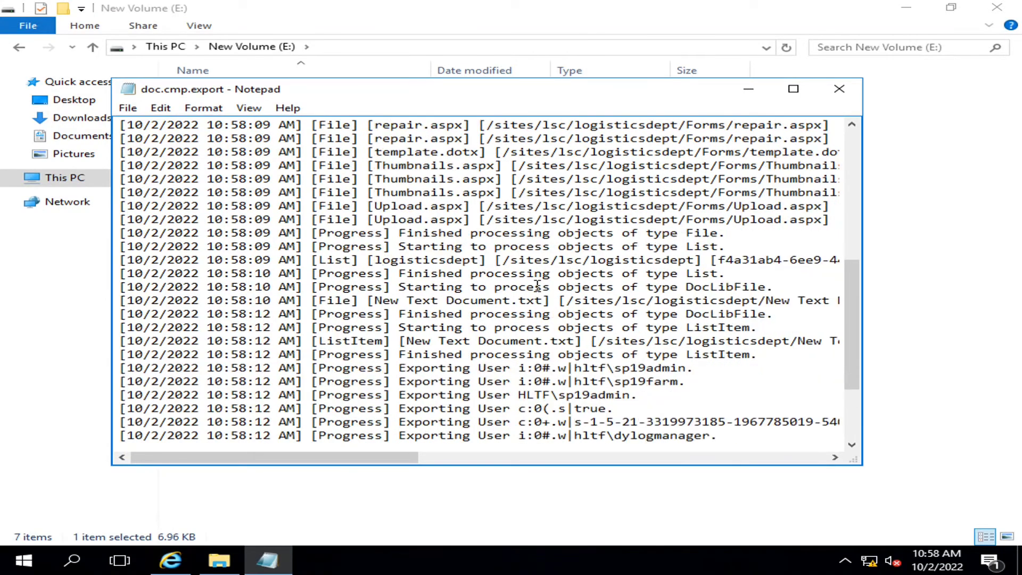
{"action": "scroll", "coordinate": [537, 286], "scroll_direction": "up", "scroll_amount": 11}
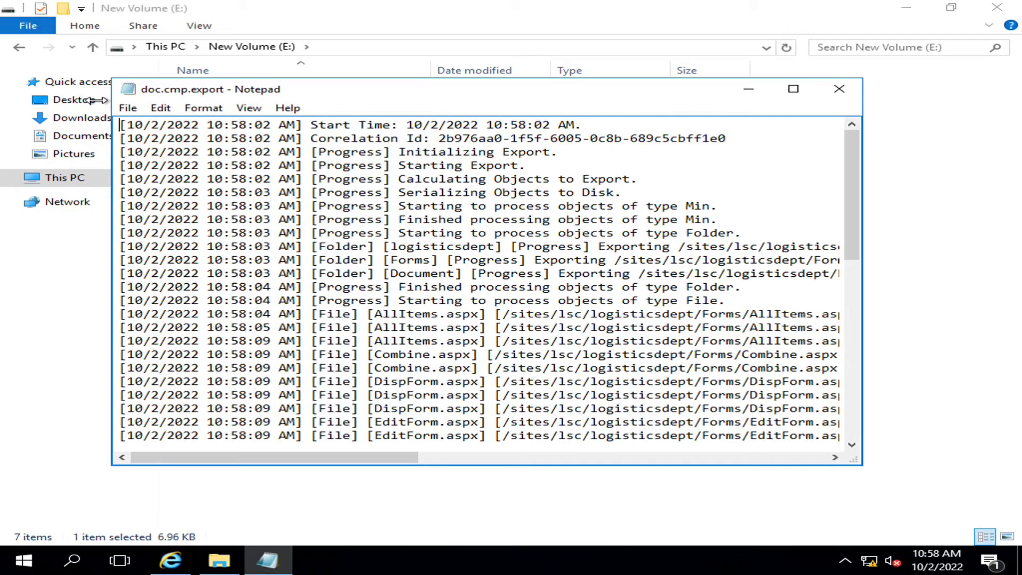
{"action": "left_click", "coordinate": [840, 91]}
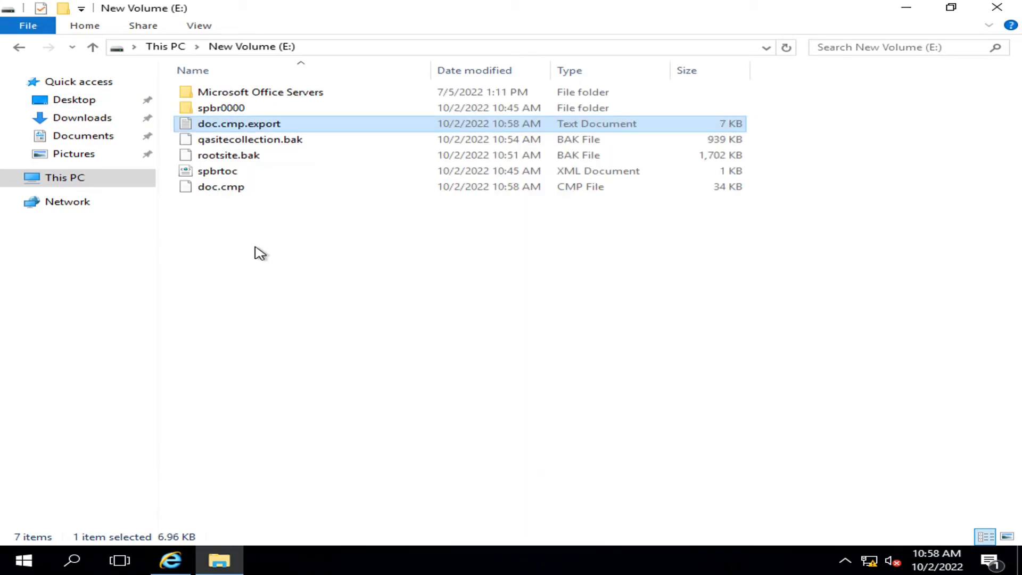
{"action": "left_click", "coordinate": [261, 198]}
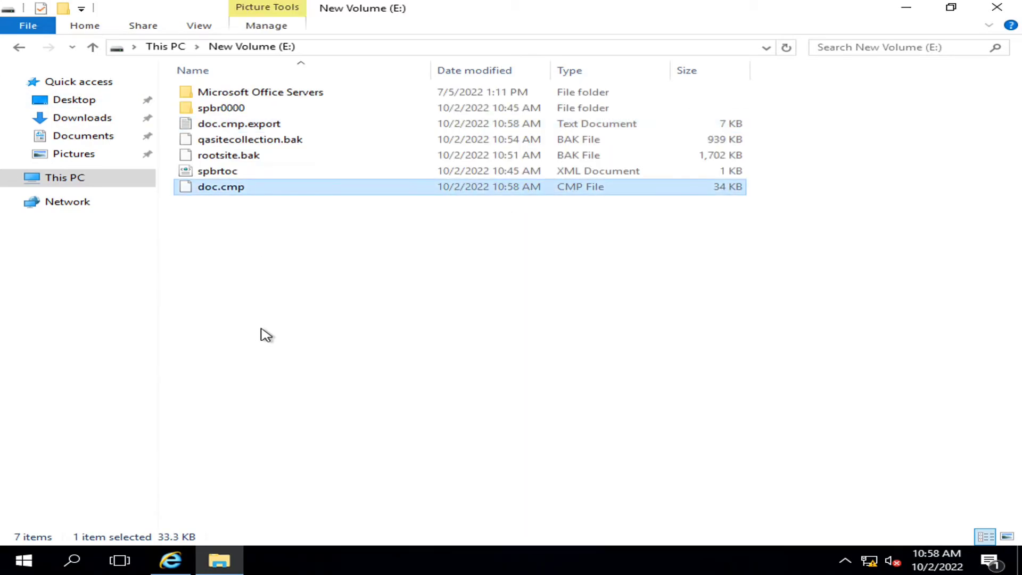